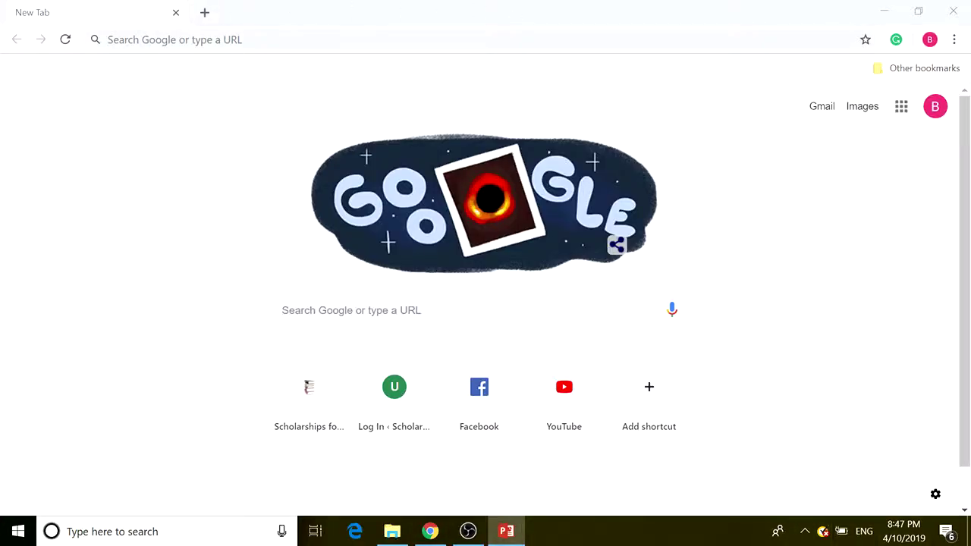
Step: Search for Hanyang University in the browser and open the university's English website
key("alt+Tab")
type("hangy")
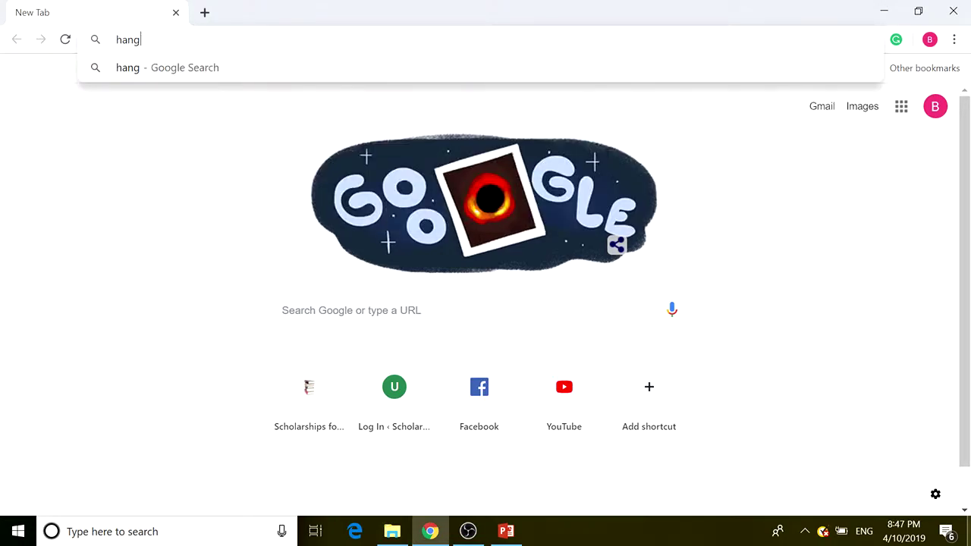
key("BackSpace")
key("BackSpace")
type("yang univers")
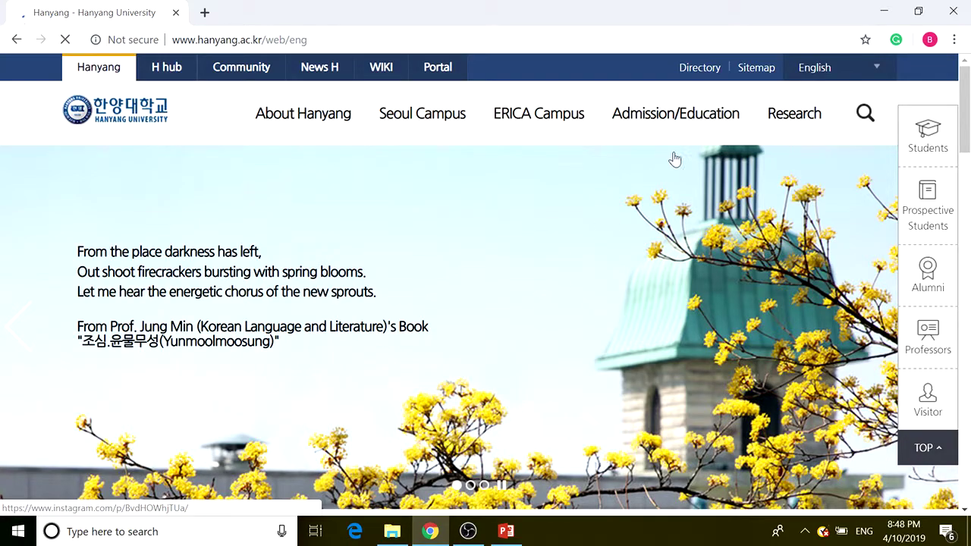
Step: Open Hanyang University's International Affairs site from the admission section and close its announcement pop-ups
mouse_move(680, 126)
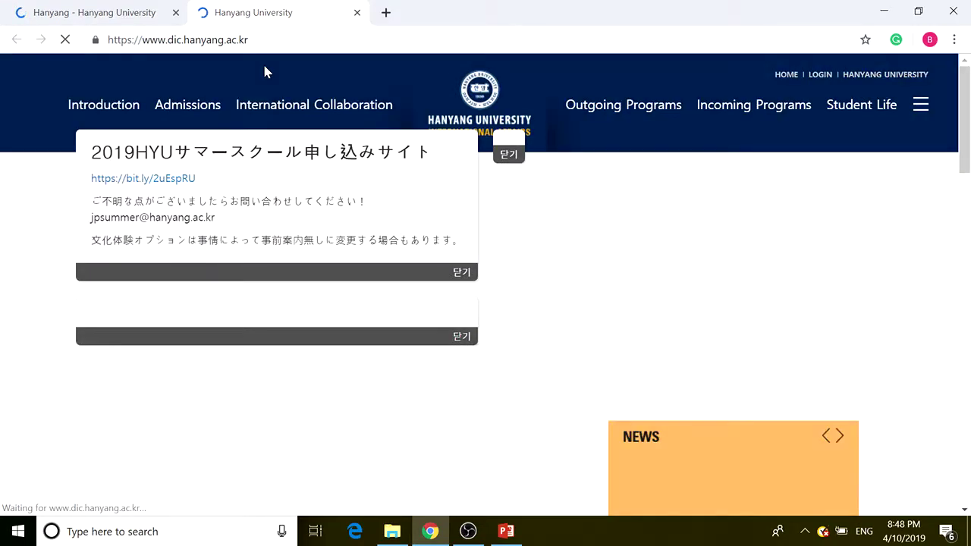
left_click(462, 273)
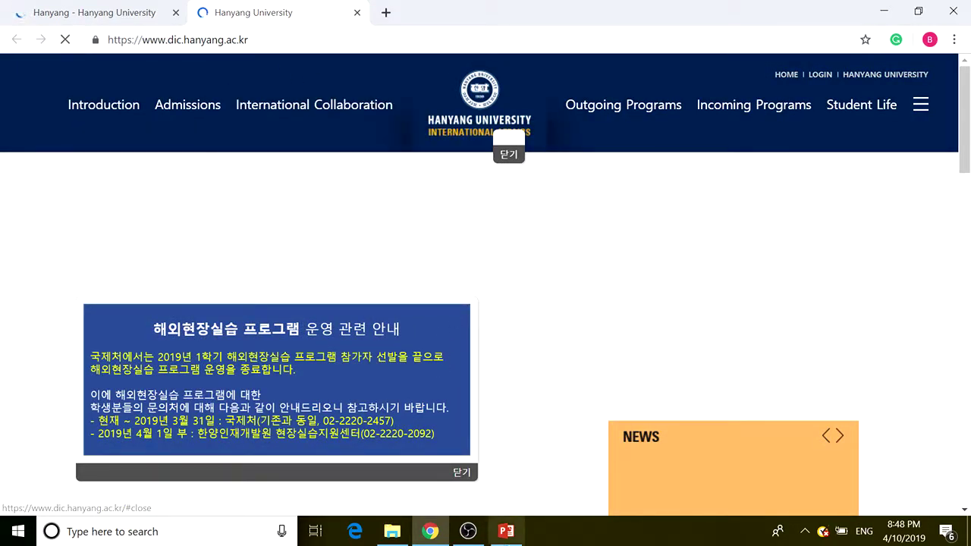
left_click(457, 472)
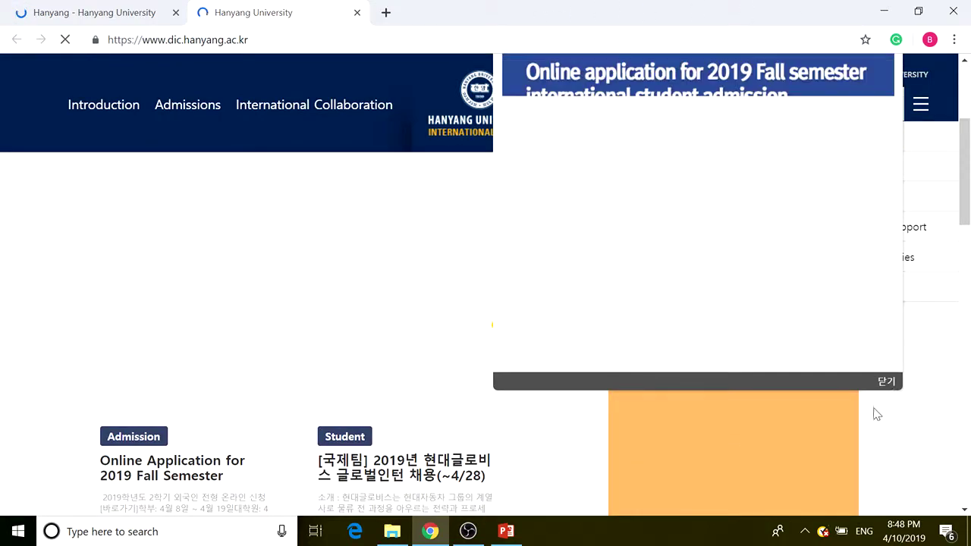
left_click(884, 387)
Step: Open the "Online Application for 2019 Fall Semester" post in the admissions notices
mouse_move(201, 110)
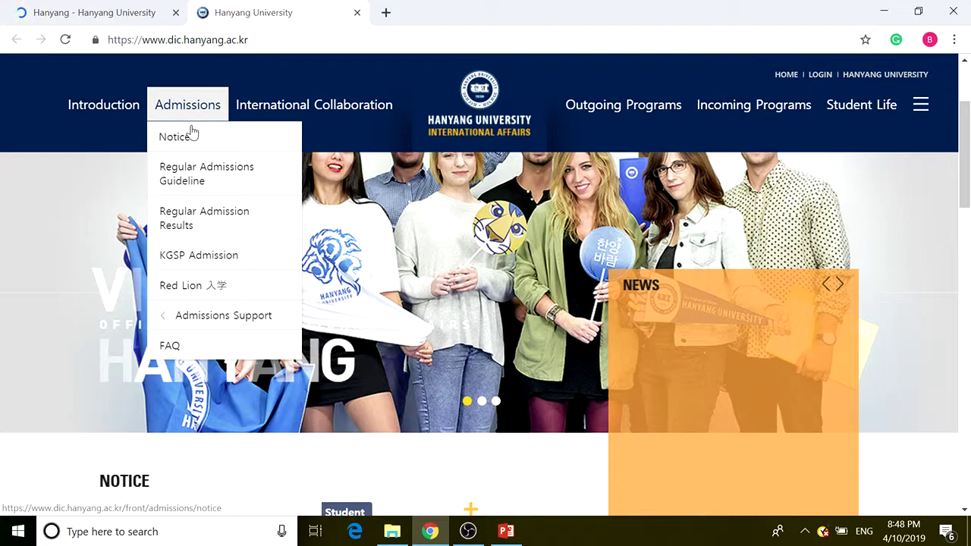
left_click(182, 138)
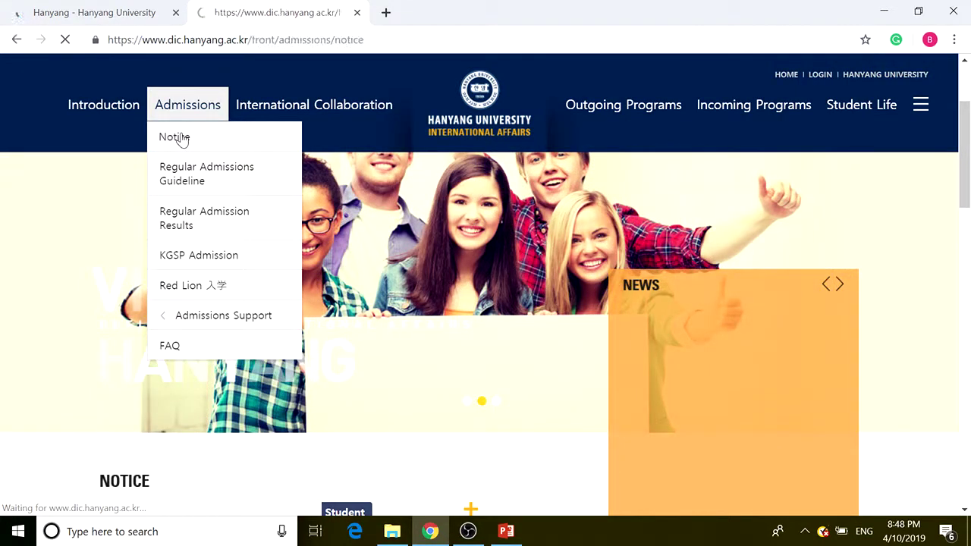
scroll(668, 247, "down", 6)
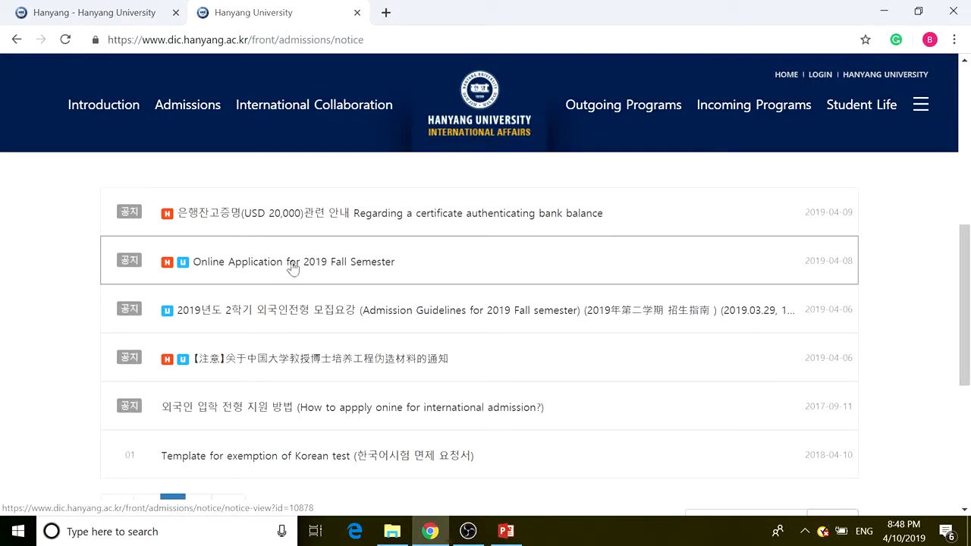
left_click(261, 269)
Step: Highlight the Graduate School application period in the notice and open the online application link for international student admission
scroll(713, 247, "down", 7)
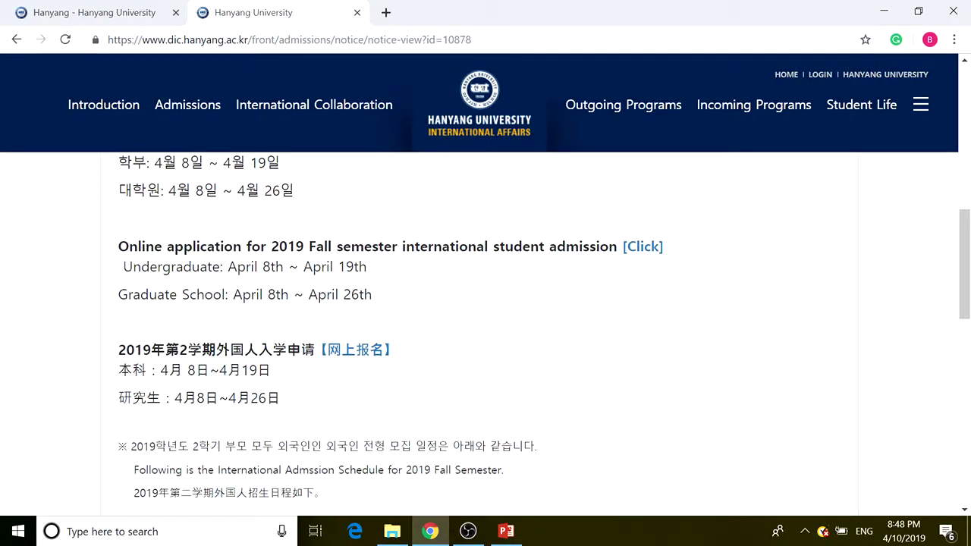
left_click_drag(115, 298, 360, 294)
left_click(222, 296)
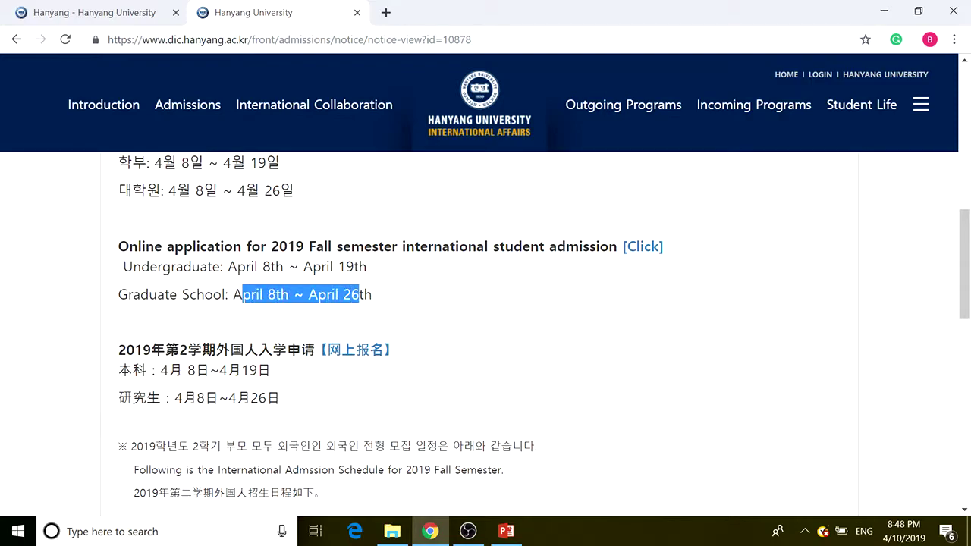
left_click(364, 294)
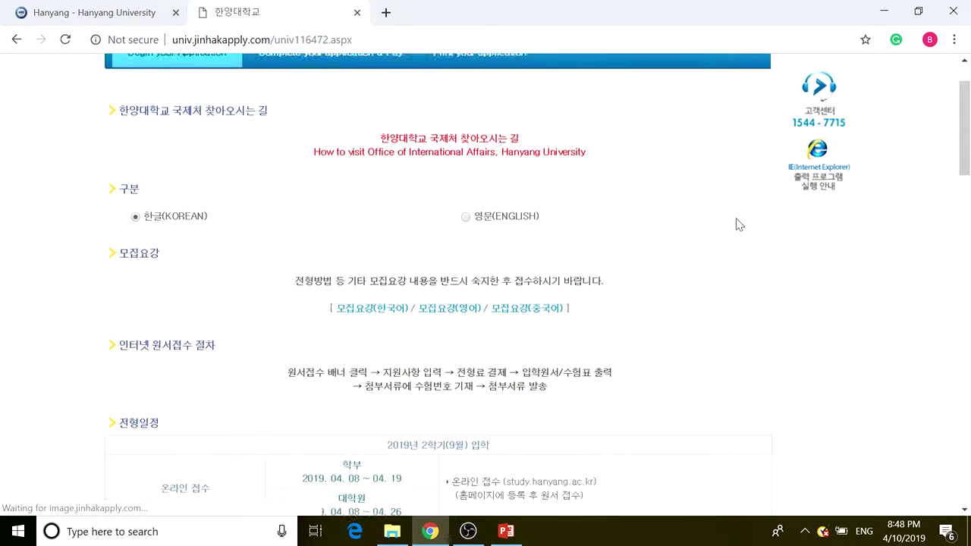
Step: Set the application information page to English, start the application and confirm applying for international admission
left_click(465, 216)
scroll(522, 219, "down", 2)
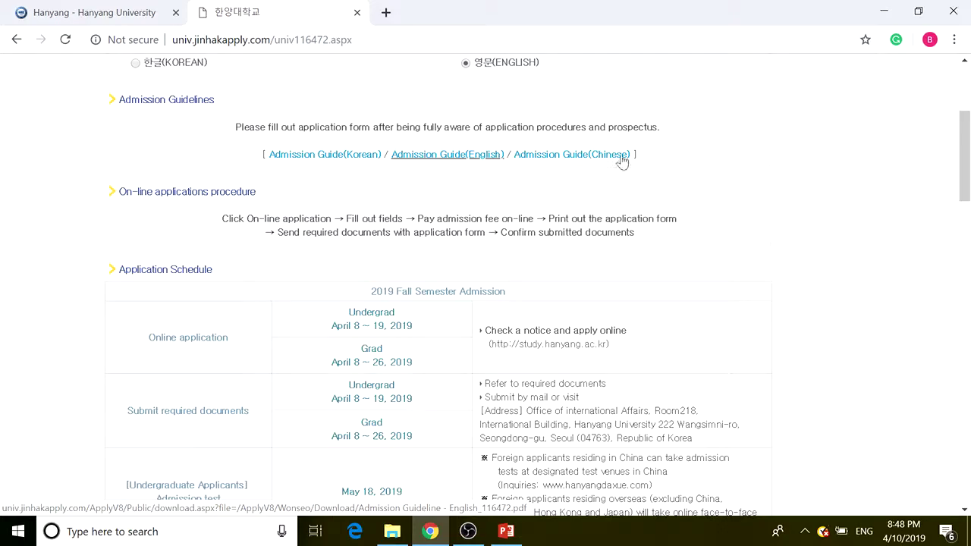
scroll(747, 258, "down", 4)
scroll(747, 258, "down", 10)
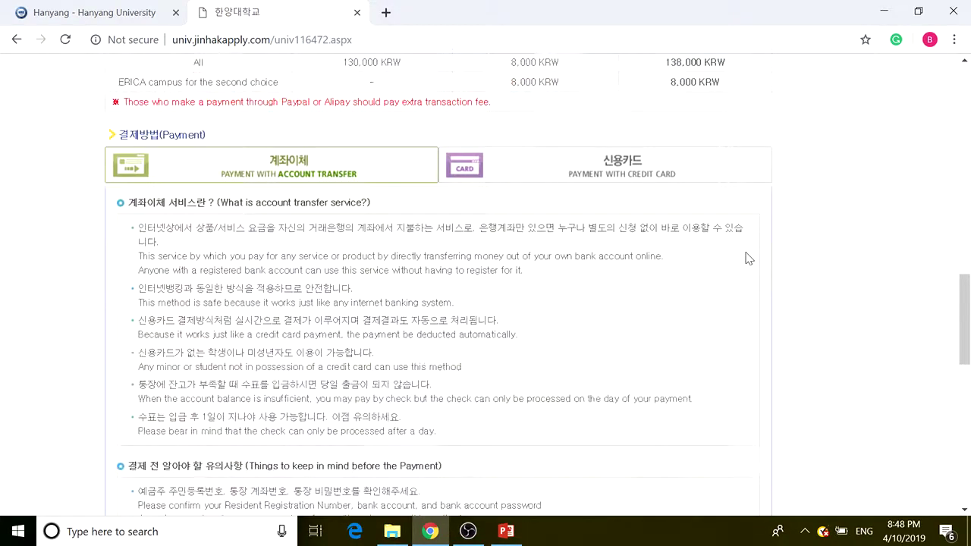
scroll(747, 254, "down", 3)
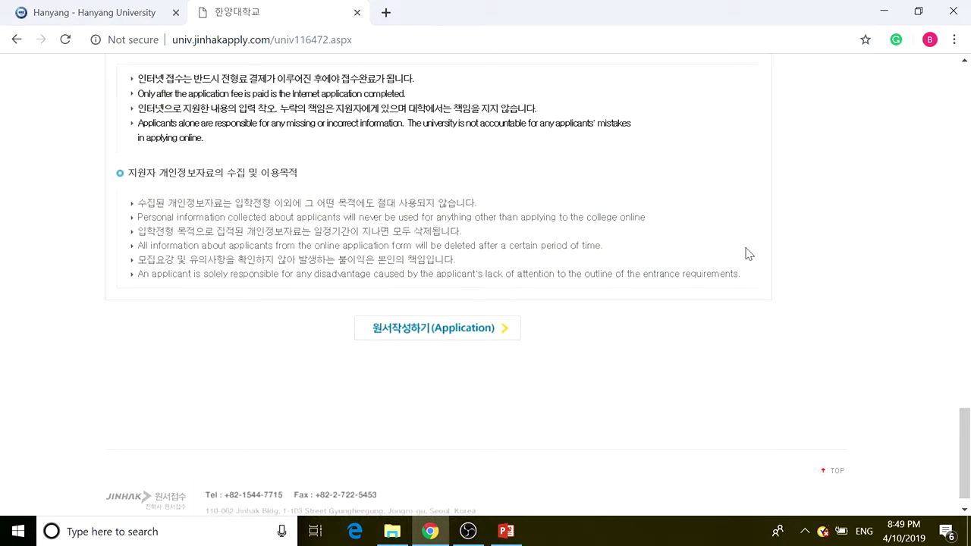
left_click(471, 328)
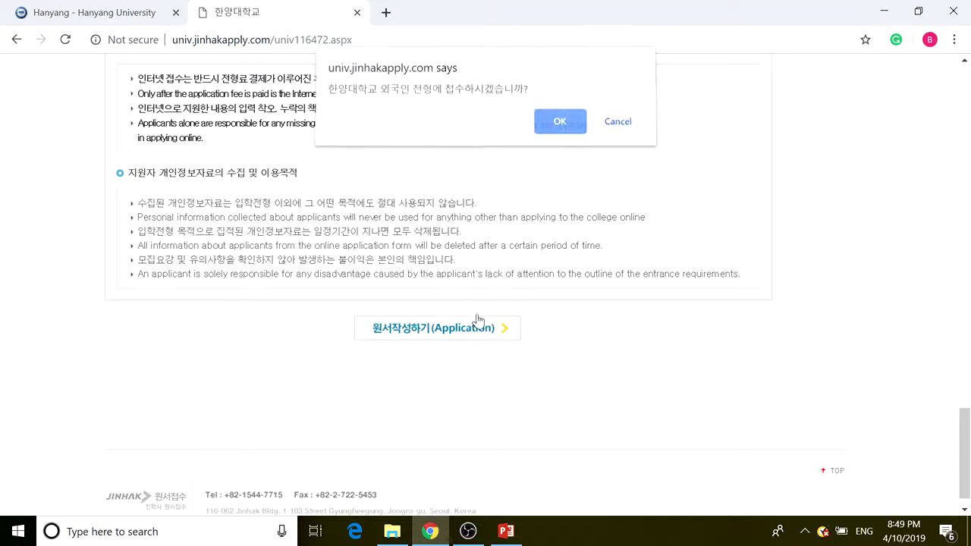
left_click(549, 127)
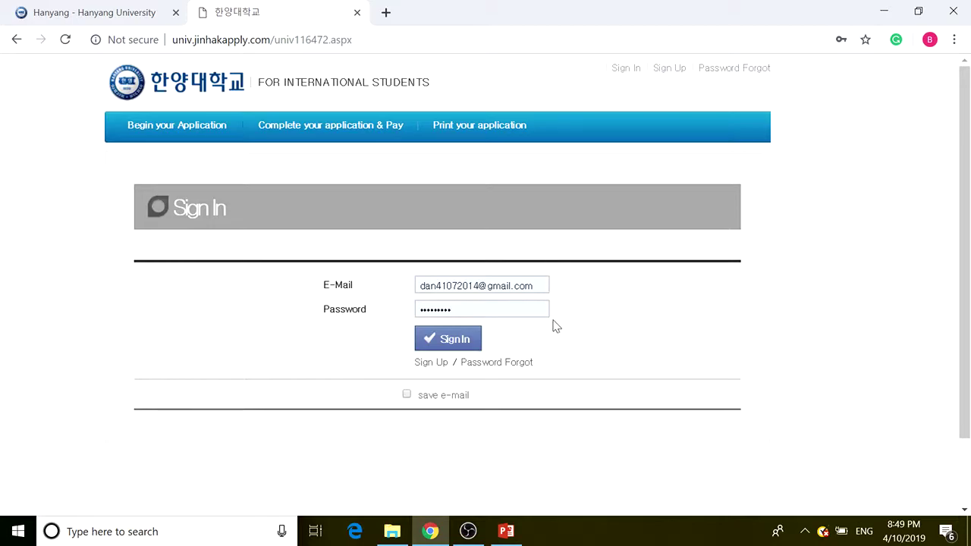
Step: Examine the Sign Up form with its required fields and agreements, and return to the sign-in page
left_click(432, 364)
scroll(488, 279, "down", 2)
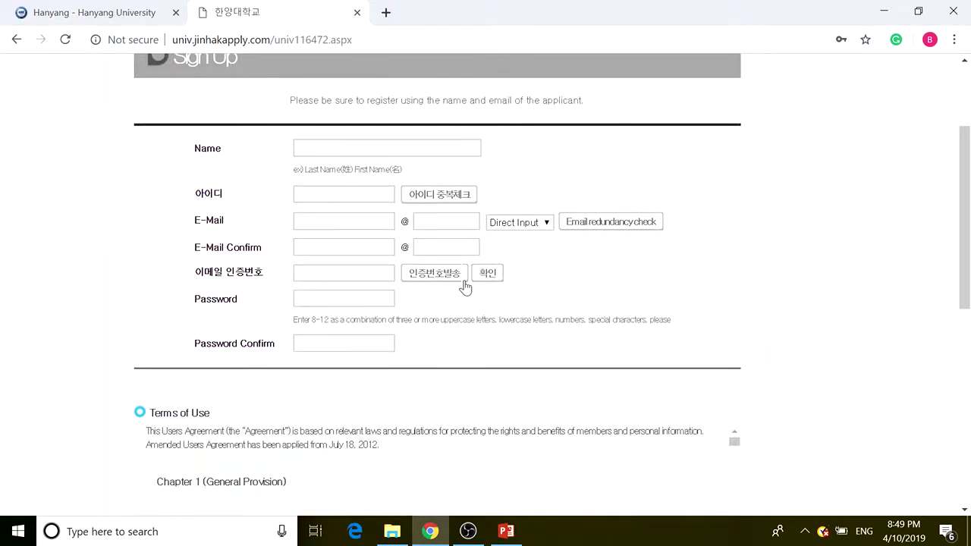
scroll(463, 286, "down", 4)
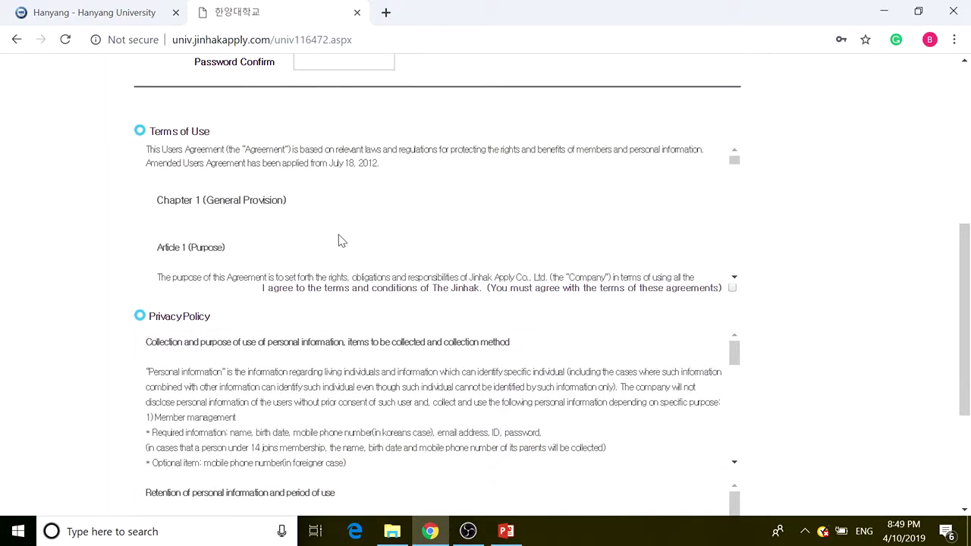
scroll(340, 240, "up", 3)
scroll(341, 240, "down", 6)
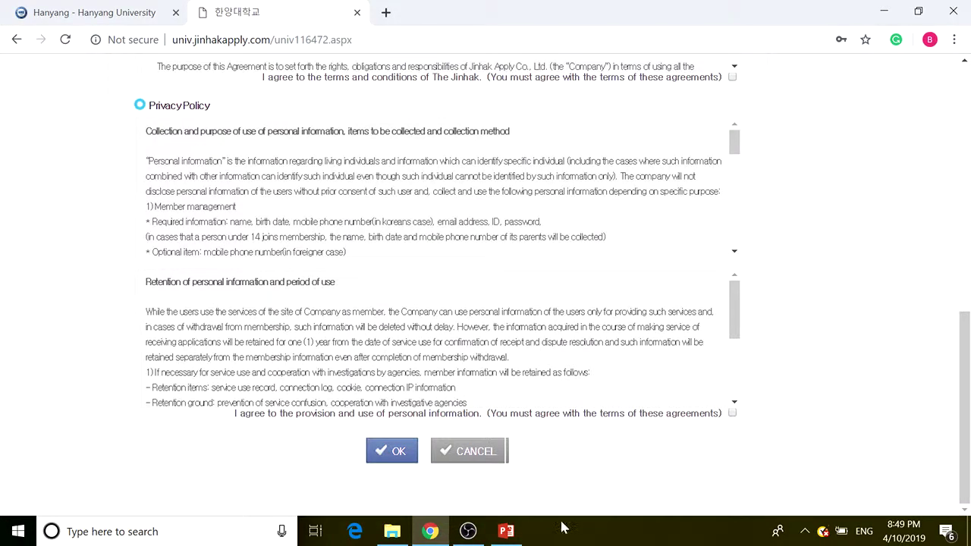
left_click(18, 40)
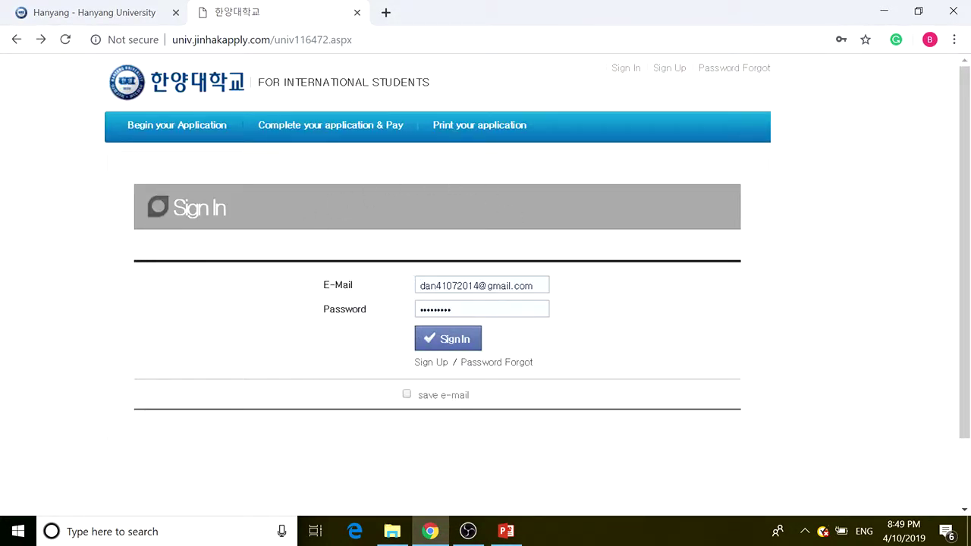
Step: Sign in with the prefilled account and agree to the personal information terms to reach the application form
left_click(453, 340)
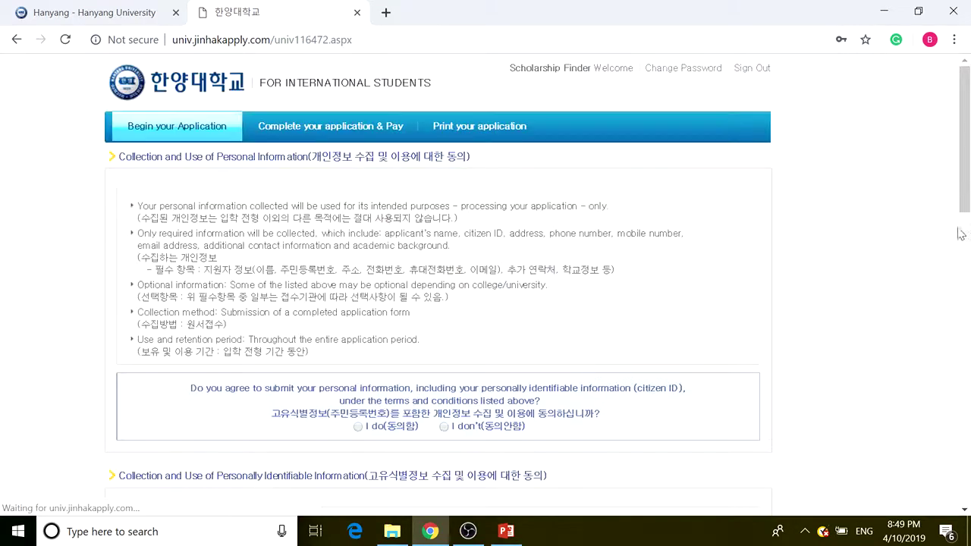
scroll(607, 232, "down", 2)
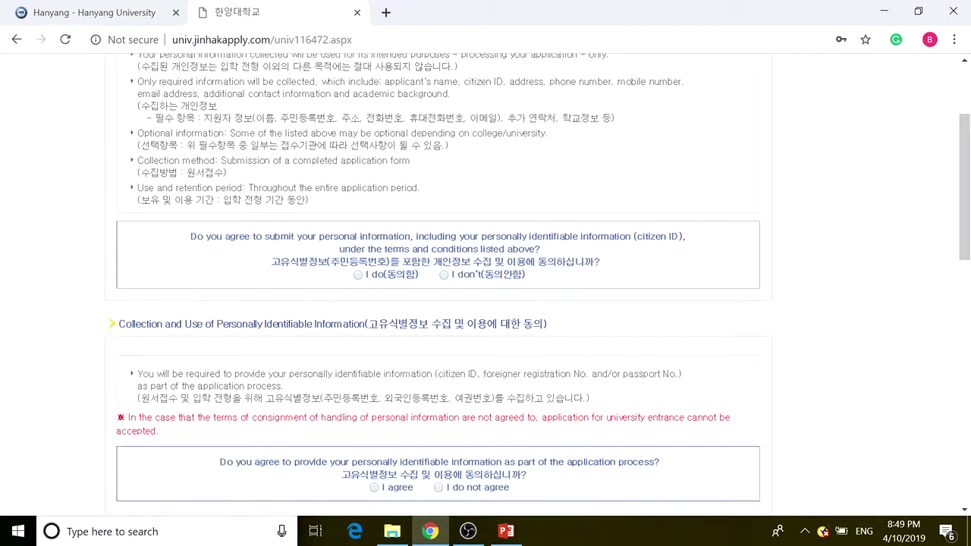
left_click(359, 276)
scroll(644, 284, "down", 3)
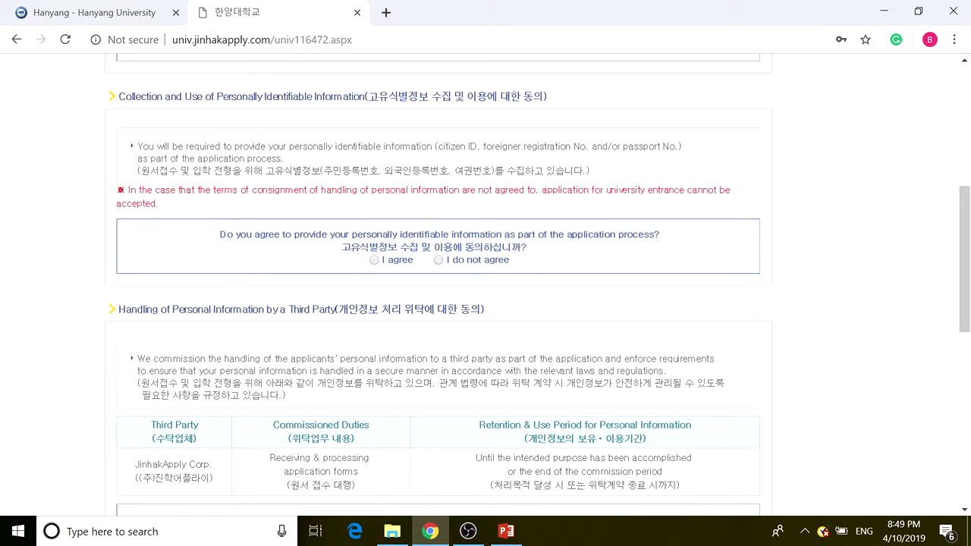
scroll(510, 282, "down", 3)
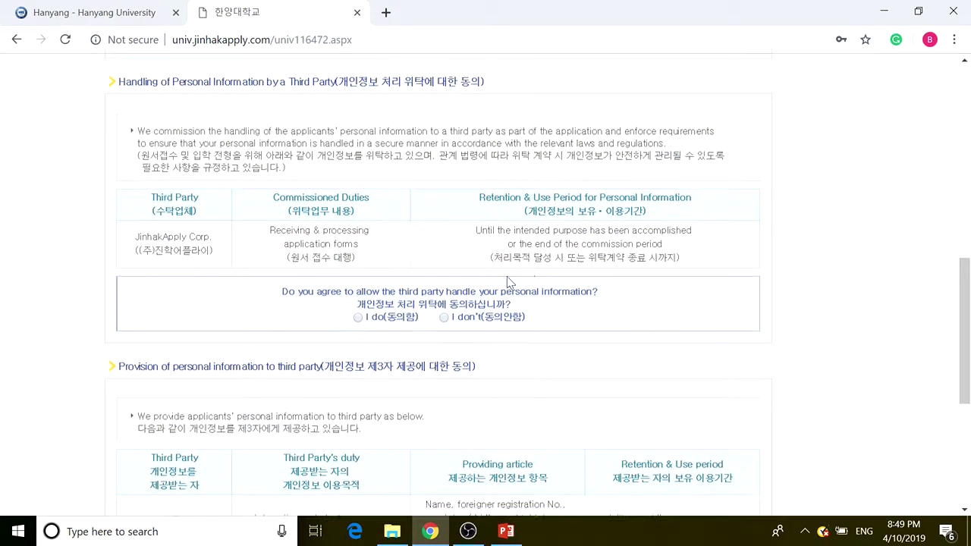
left_click(359, 317)
scroll(602, 284, "down", 4)
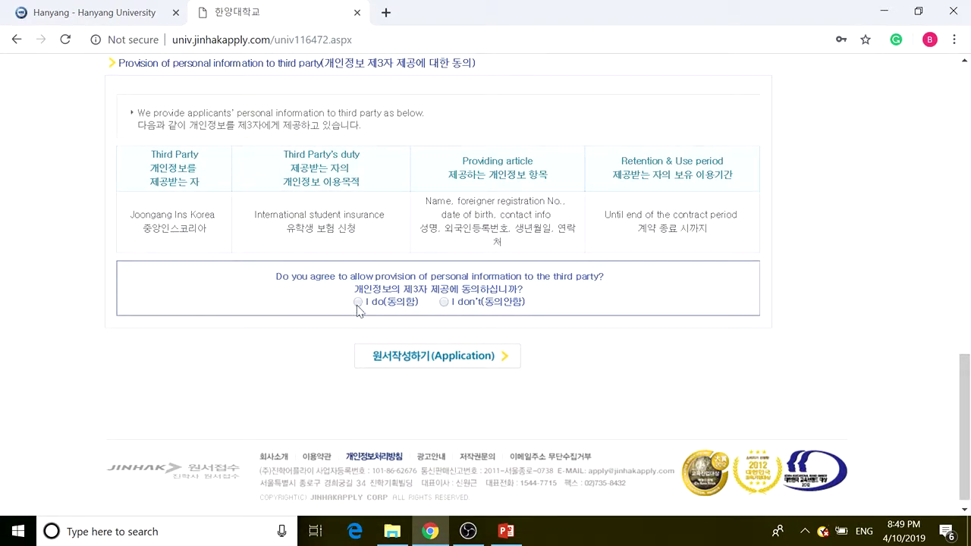
left_click(490, 360)
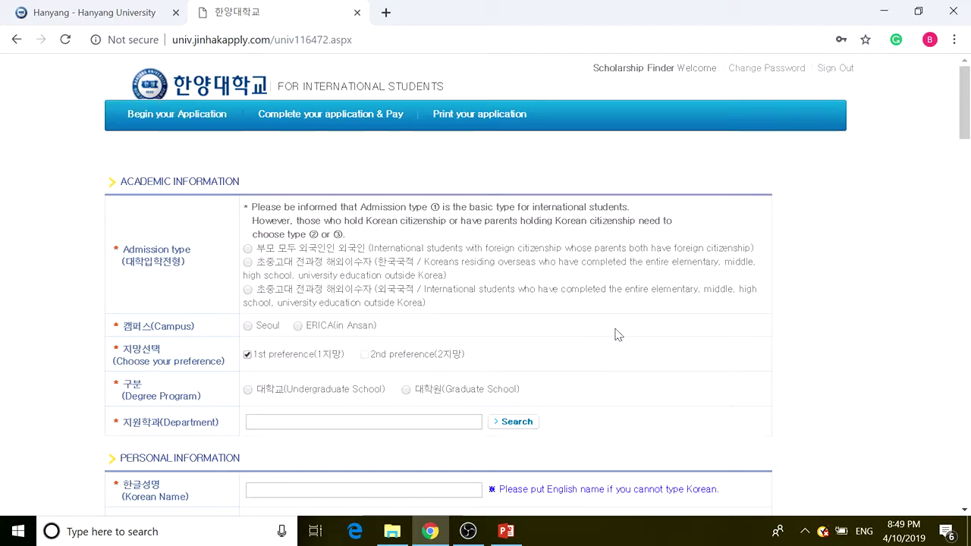
Step: Set the admission type to international students with foreign citizenship whose parents both have foreign citizenship
scroll(616, 335, "down", 1)
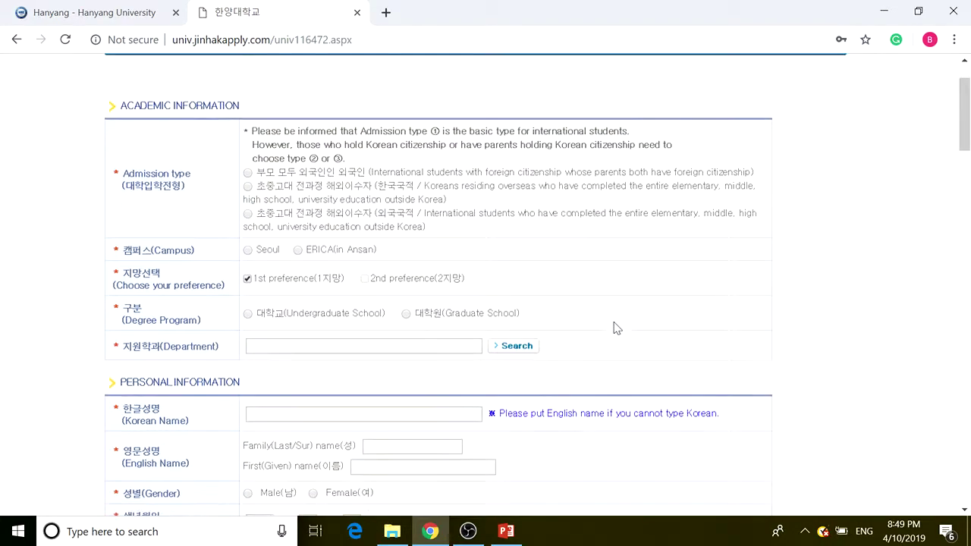
left_click(248, 173)
scroll(465, 232, "down", 1)
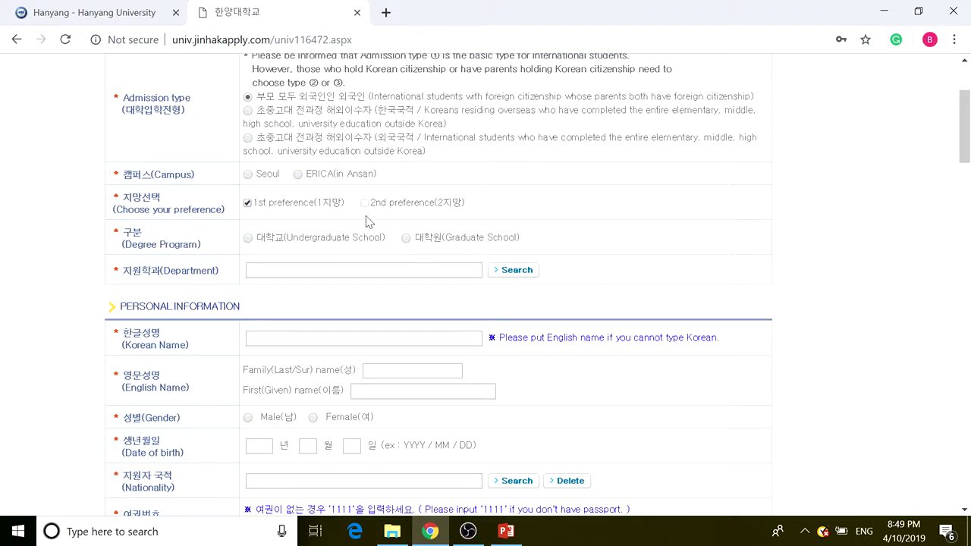
Step: Look through the form's personal, contact, family, school and financial affidavit sections and return to the academic information
scroll(363, 220, "down", 3)
scroll(363, 220, "down", 2)
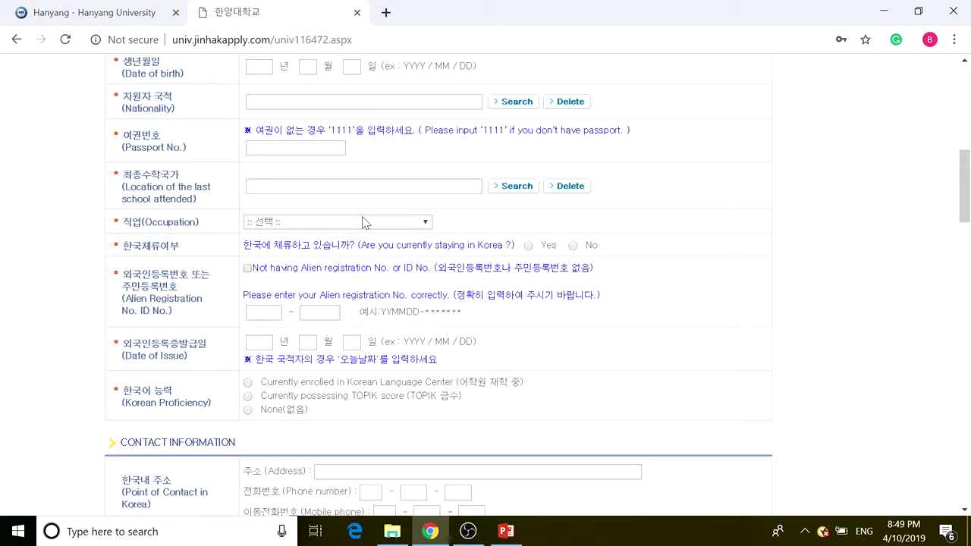
scroll(363, 220, "down", 11)
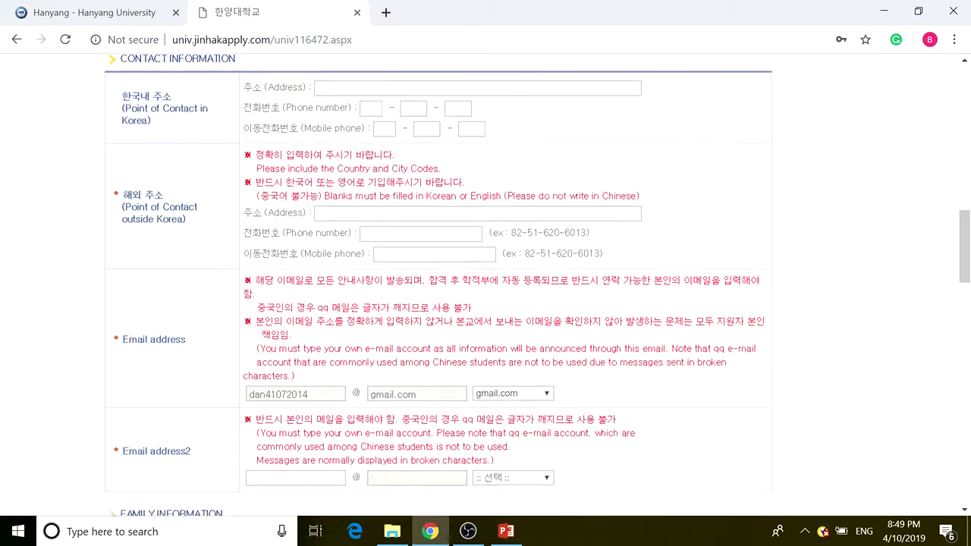
scroll(401, 229, "down", 15)
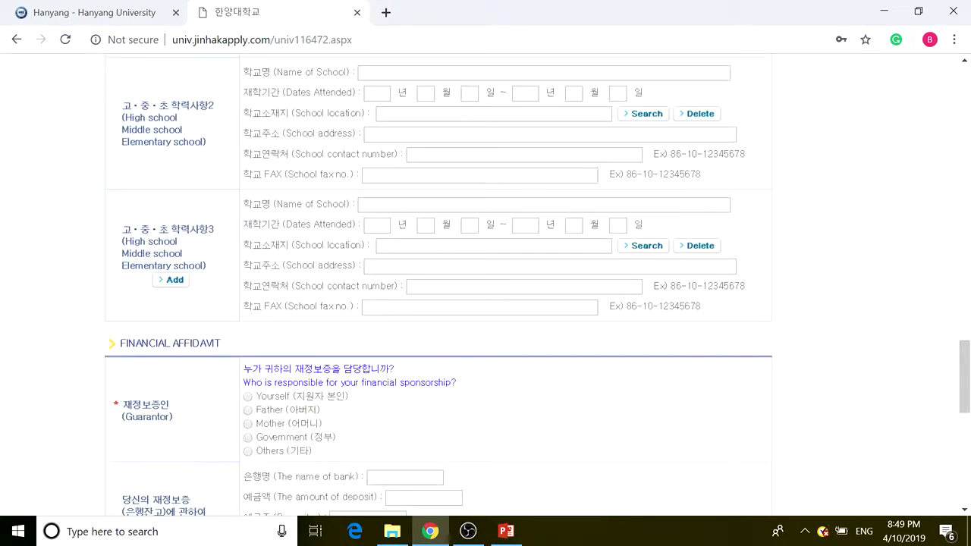
scroll(400, 219, "up", 20)
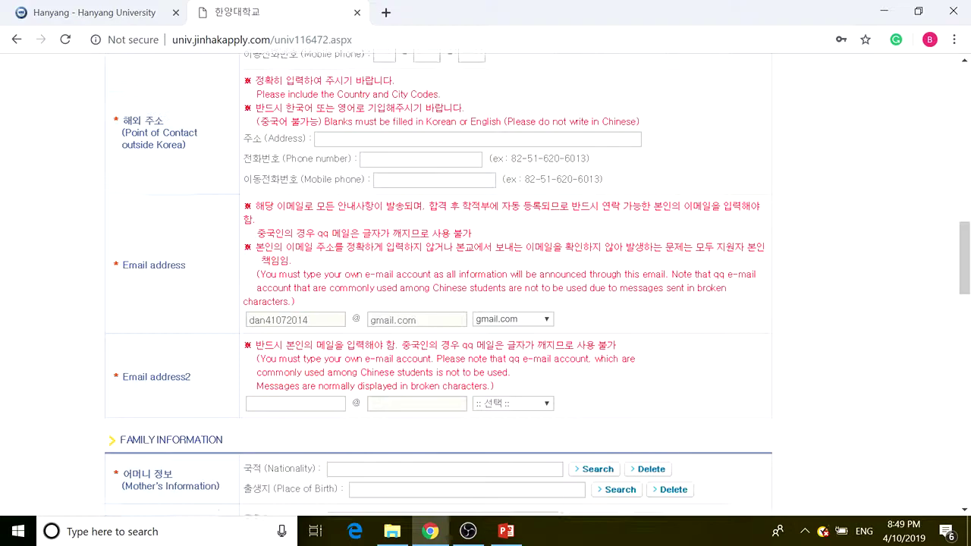
scroll(401, 220, "up", 8)
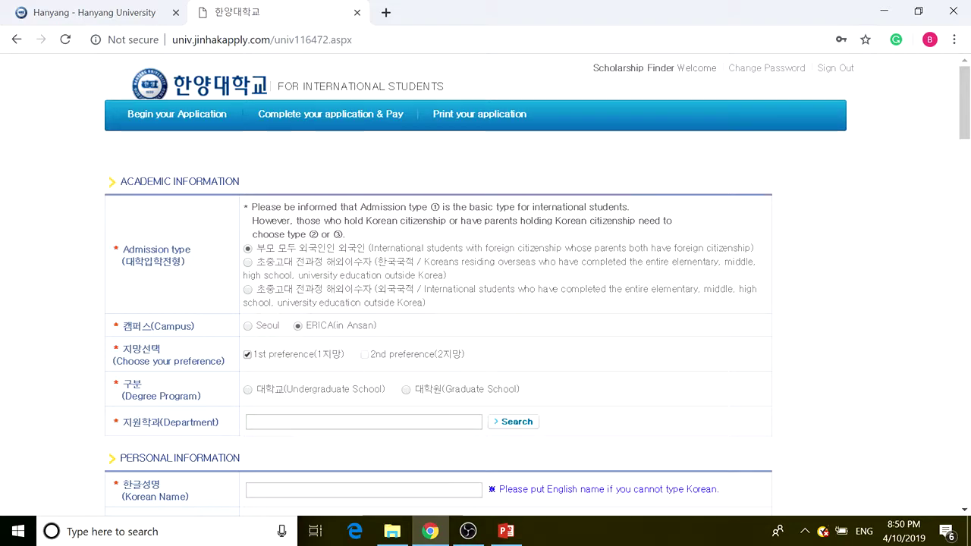
Step: Choose the ERICA (in Ansan) campus and the Graduate School degree program, and close the notice for Chinese applicants
left_click(406, 390)
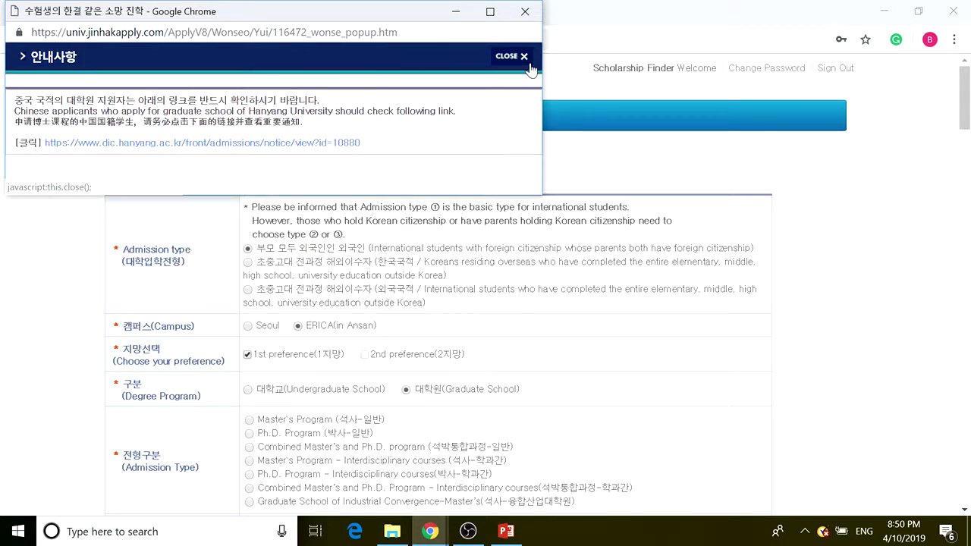
left_click(529, 67)
scroll(683, 154, "down", 1)
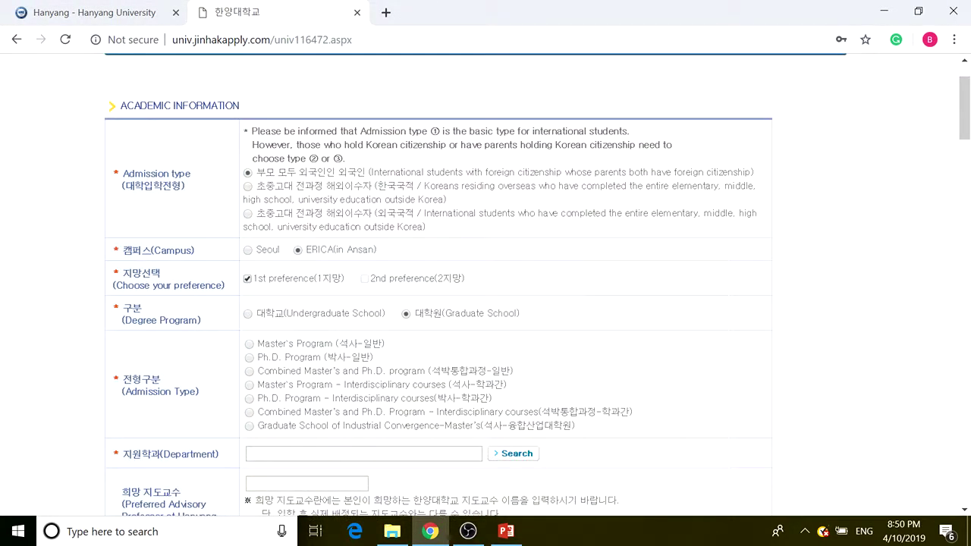
Step: Switch the degree program to Undergraduate School and back to Graduate School to compare admission types, and close the notice for Chinese applicants
left_click(248, 314)
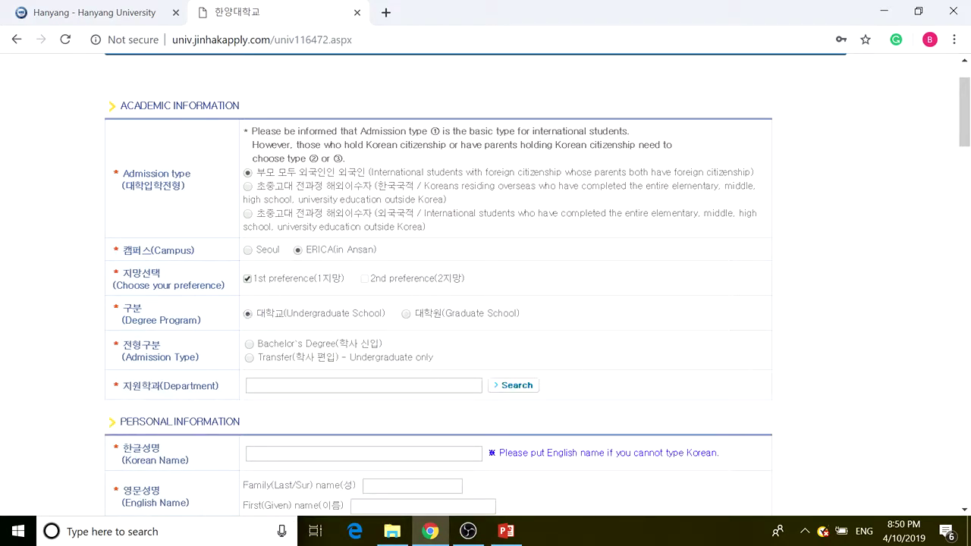
left_click(407, 315)
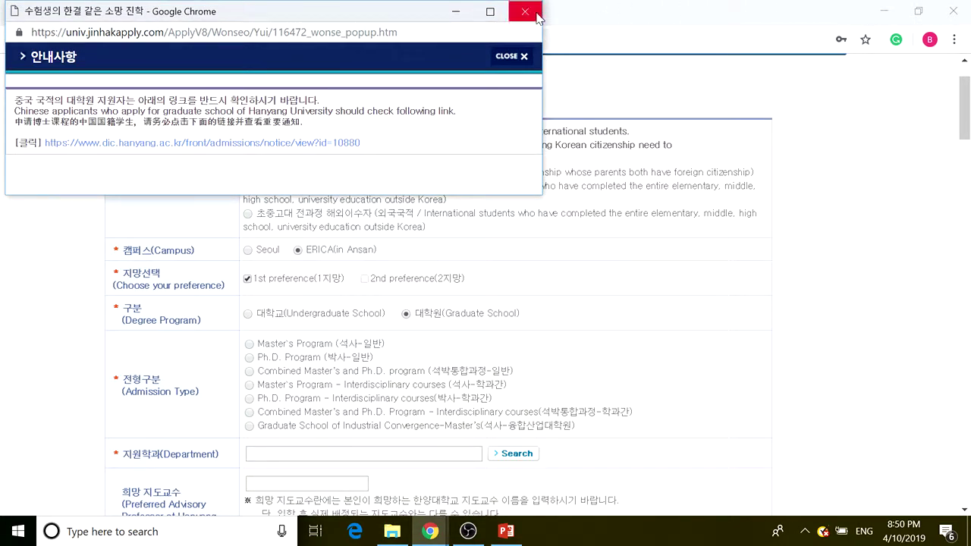
left_click(524, 11)
scroll(390, 361, "down", 1)
scroll(387, 356, "down", 1)
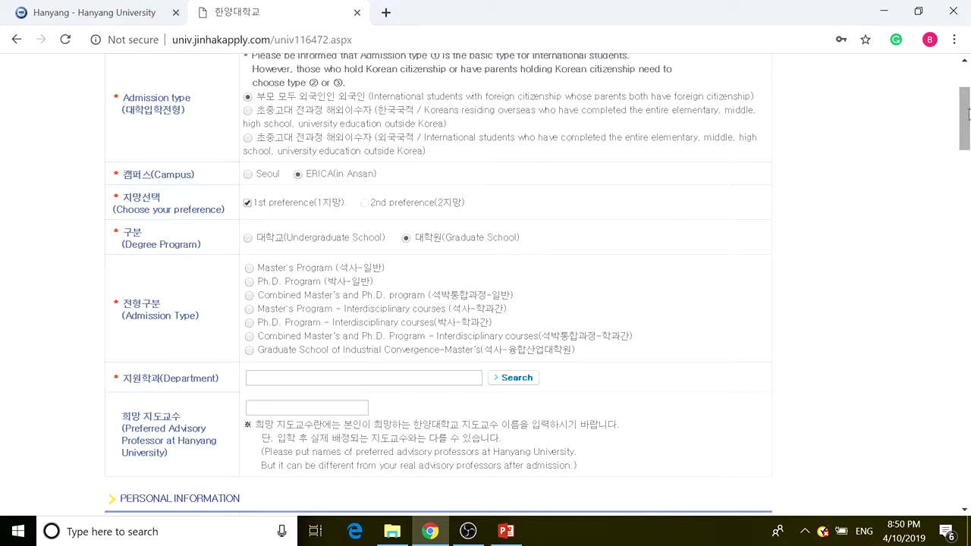
left_click_drag(968, 113, 912, 171)
scroll(911, 171, "up", 7)
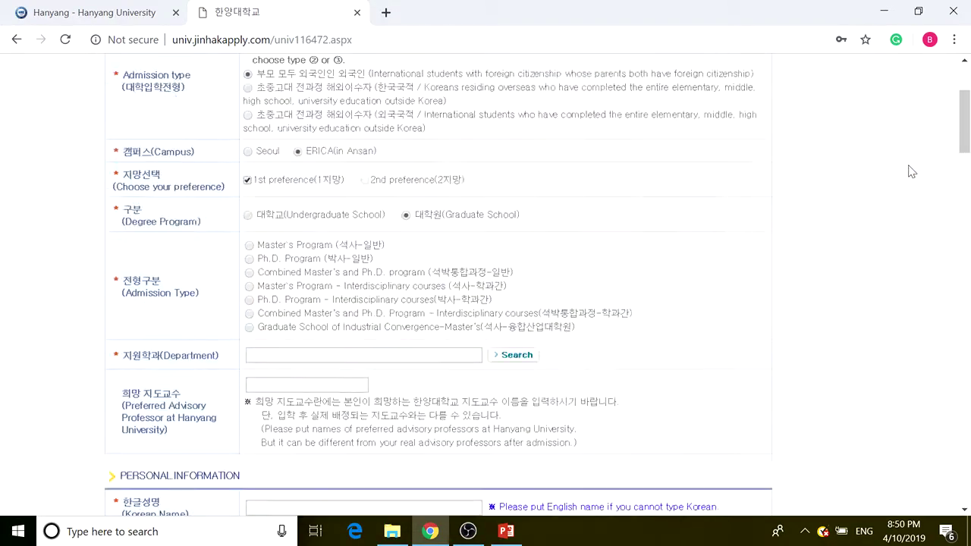
scroll(912, 172, "up", 3)
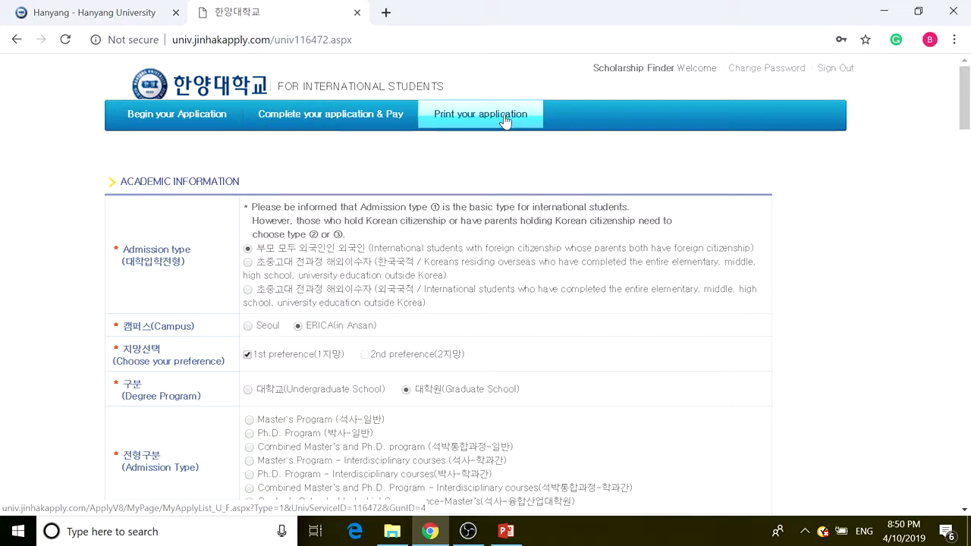
Step: Go back from the application form to the application's start page and review the admission guidelines, online procedure and 2019 Fall schedule
left_click(53, 12)
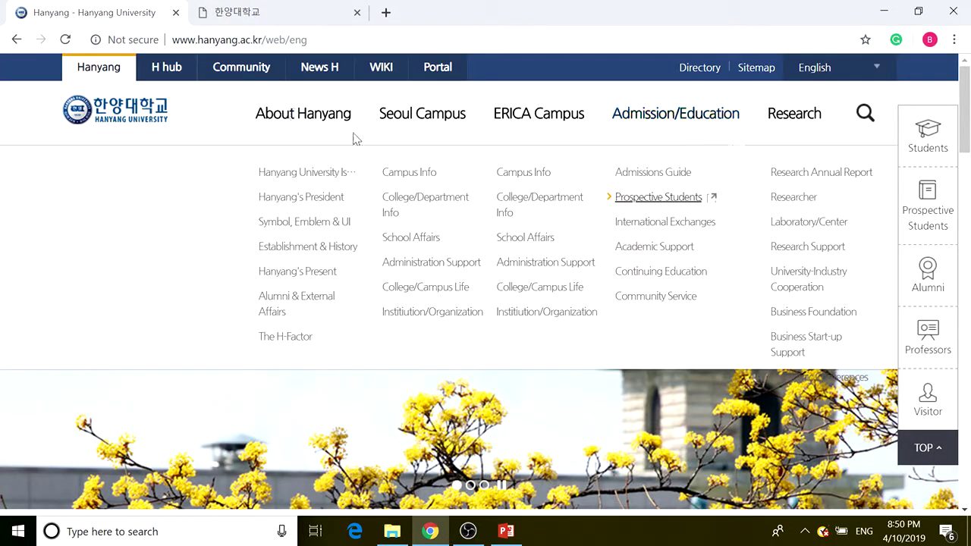
left_click(280, 11)
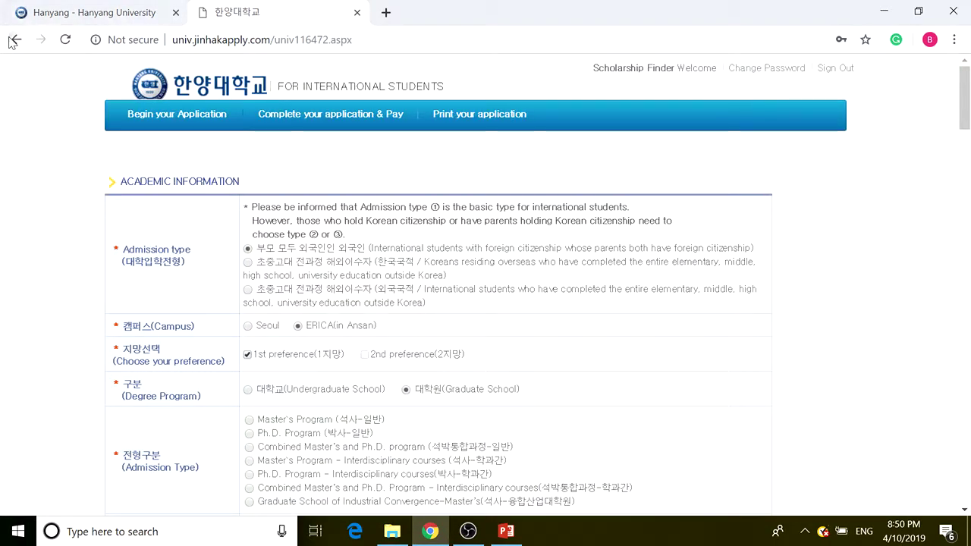
left_click(14, 40)
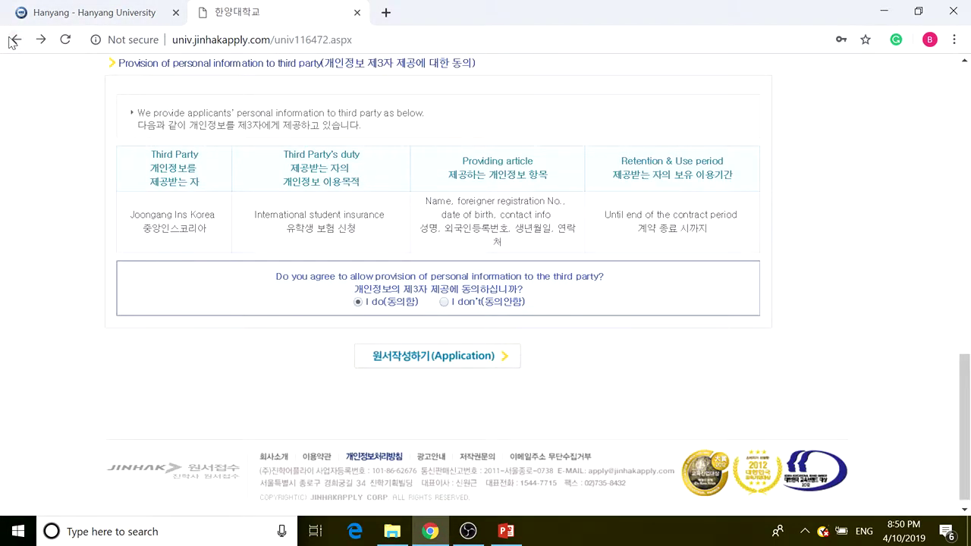
left_click(14, 41)
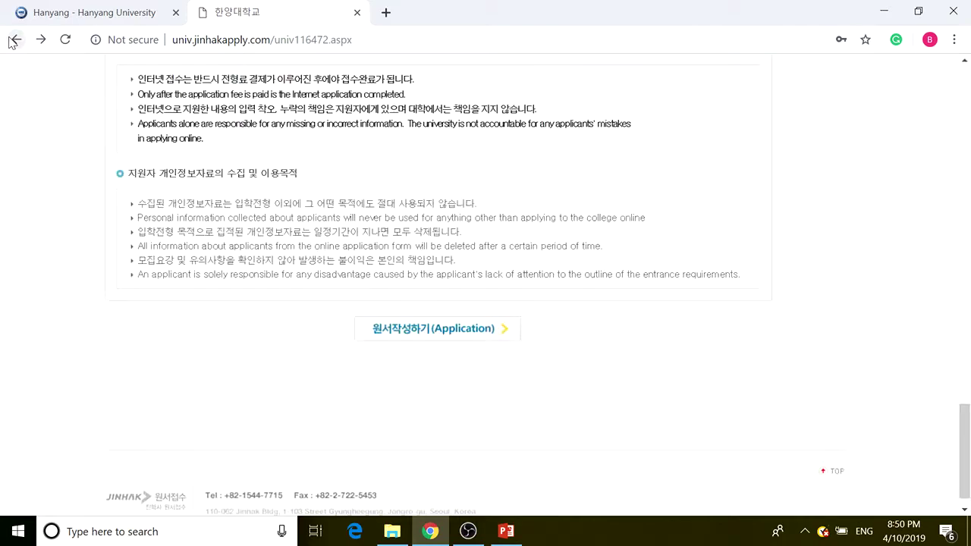
left_click(12, 41)
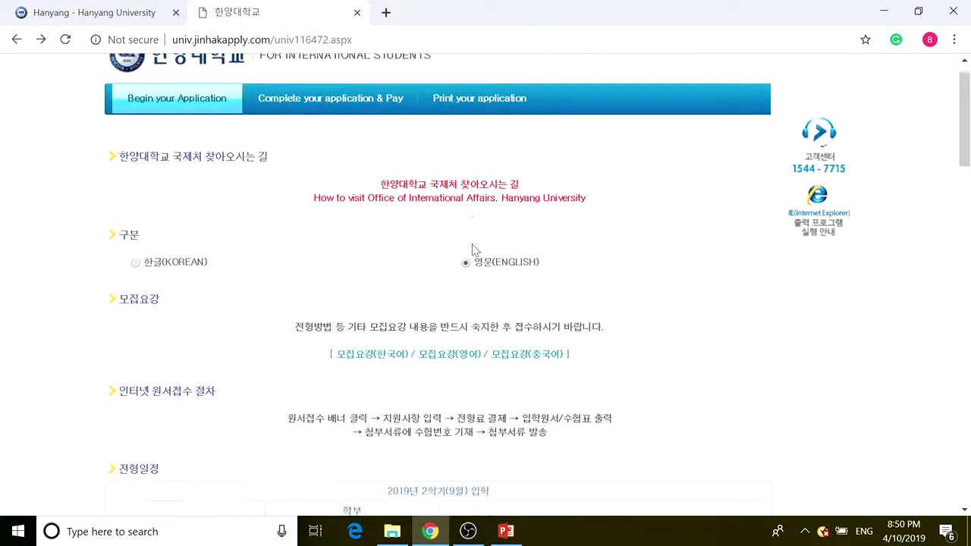
scroll(562, 235, "down", 2)
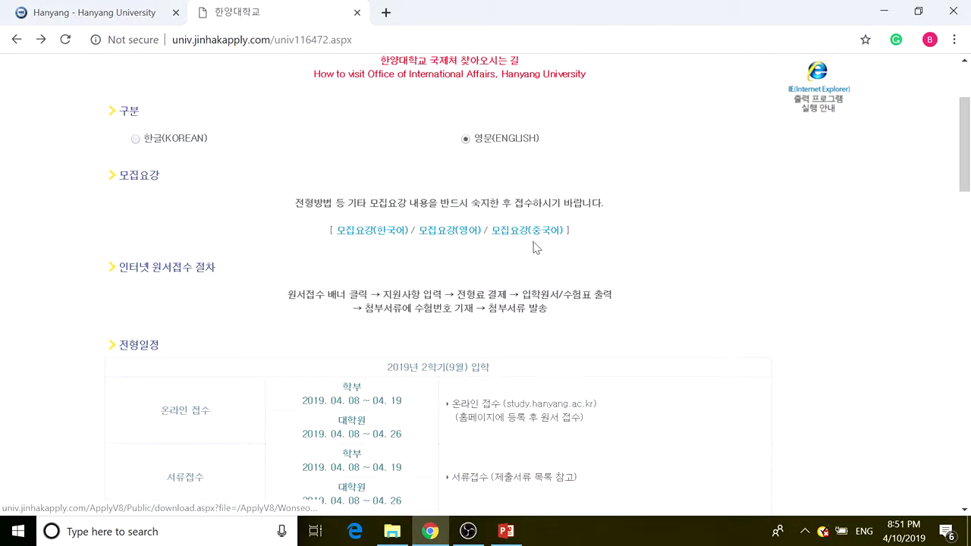
scroll(444, 227, "up", 2)
scroll(449, 199, "up", 1)
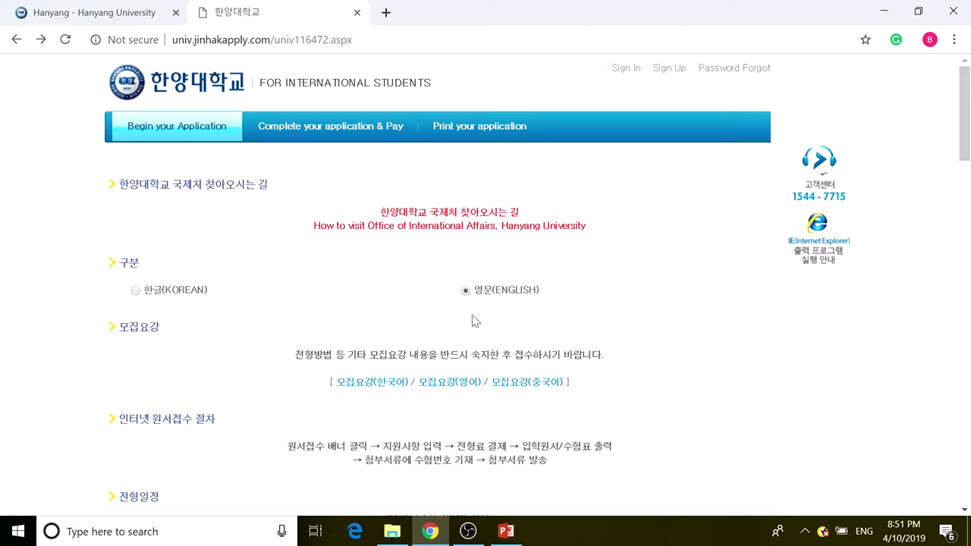
scroll(713, 330, "down", 5)
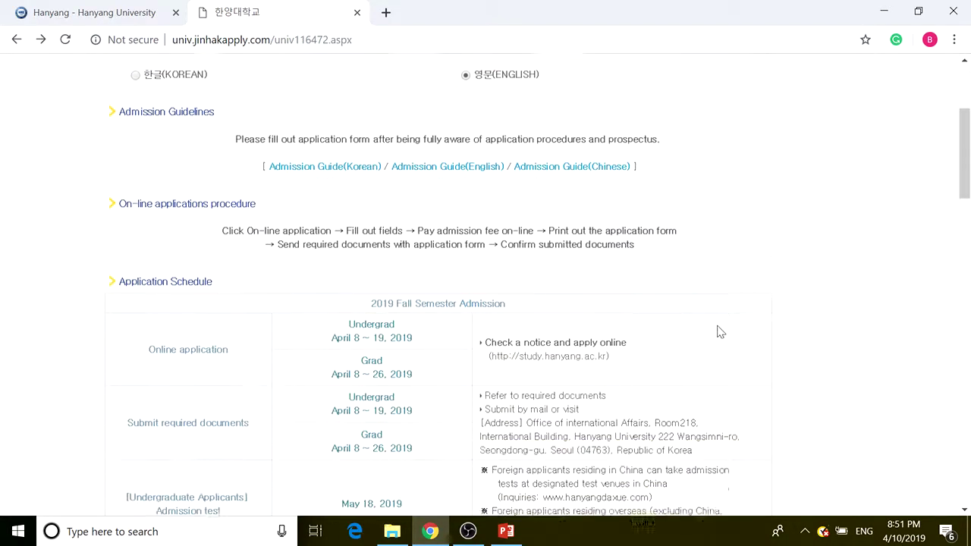
Step: Examine the Application Fee table for all programs and for the ERICA campus as second choice, including the online transaction fee and total
scroll(704, 327, "down", 6)
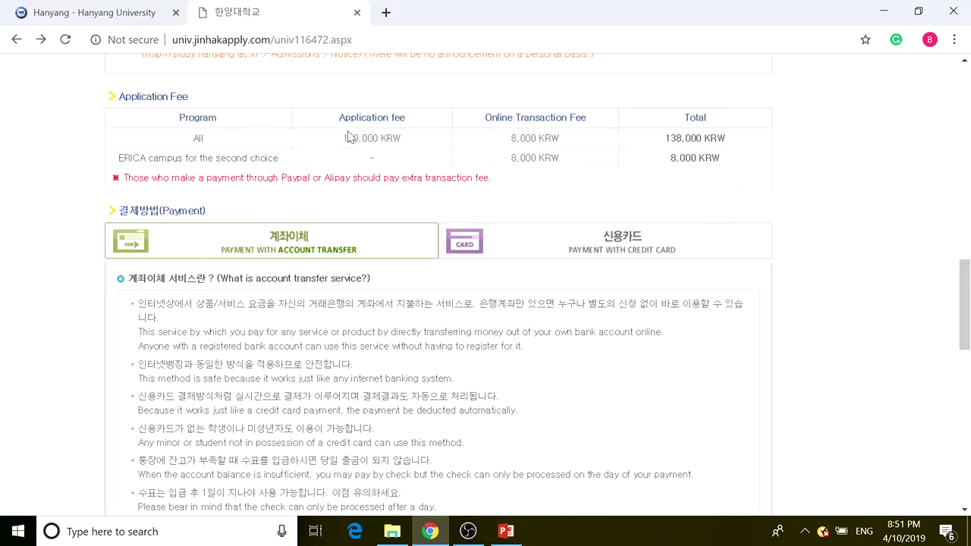
left_click_drag(343, 138, 469, 138)
left_click(616, 139)
left_click_drag(665, 138, 711, 138)
left_click(705, 139)
left_click_drag(119, 158, 267, 158)
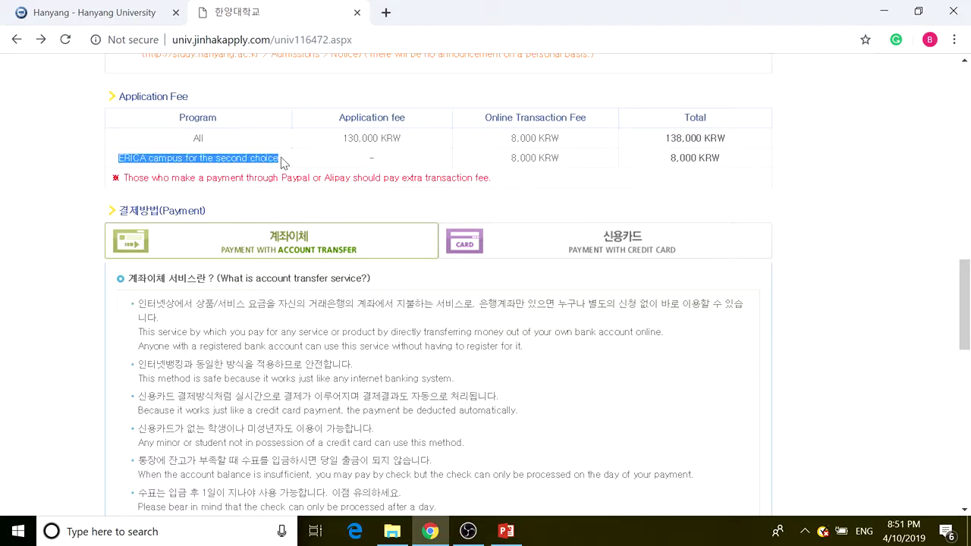
left_click(282, 162)
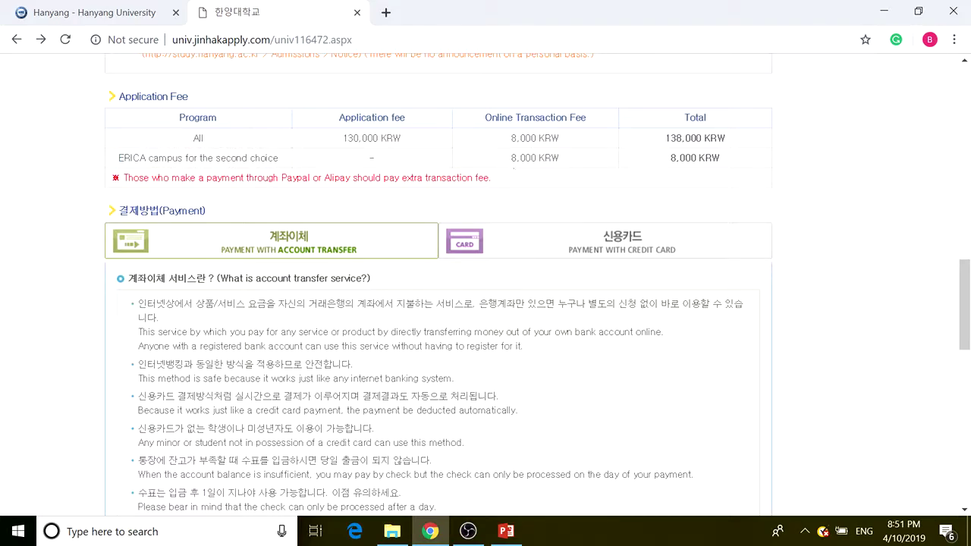
left_click_drag(509, 158, 618, 162)
left_click(626, 163)
Step: Return to the online application form and show its Academic Information section
left_click(43, 40)
left_click(44, 42)
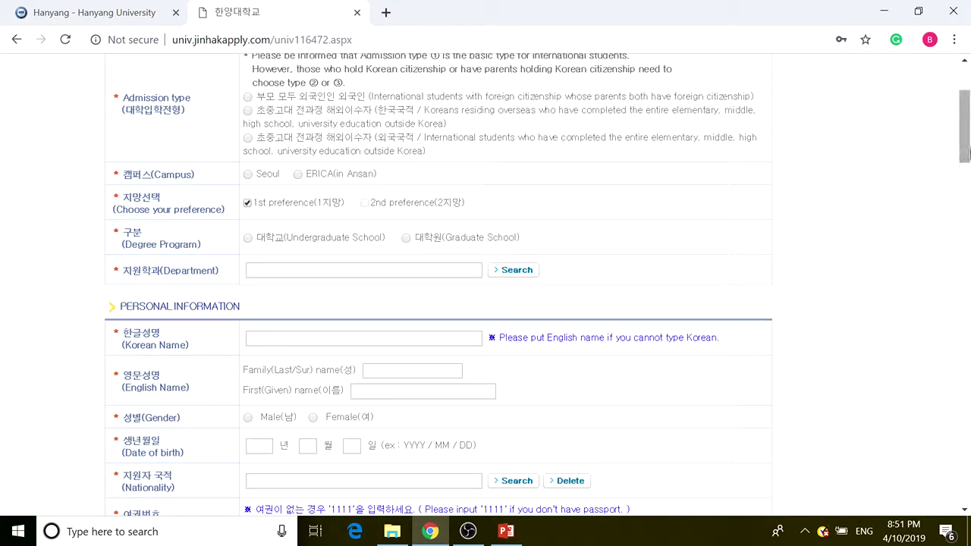
left_click_drag(969, 151, 968, 96)
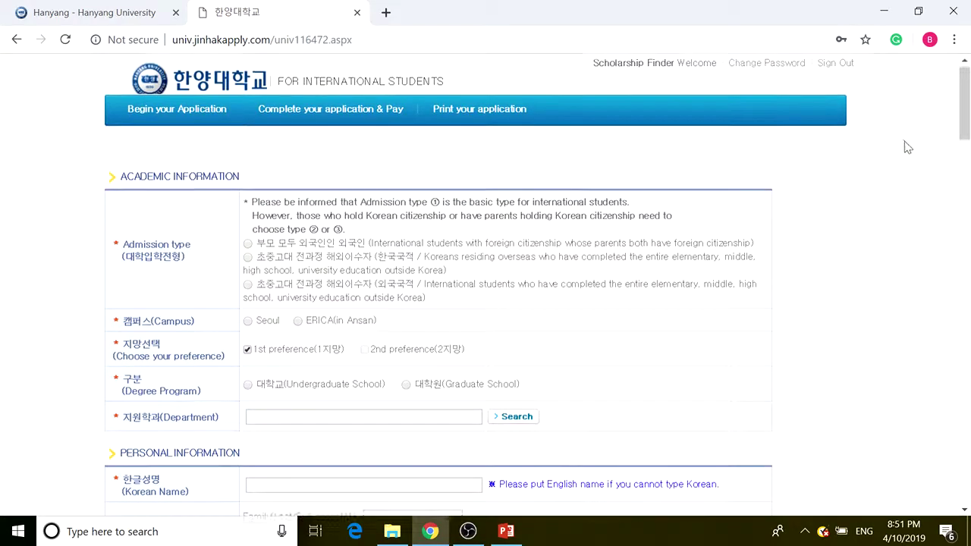
scroll(922, 148, "down", 2)
scroll(921, 147, "up", 2)
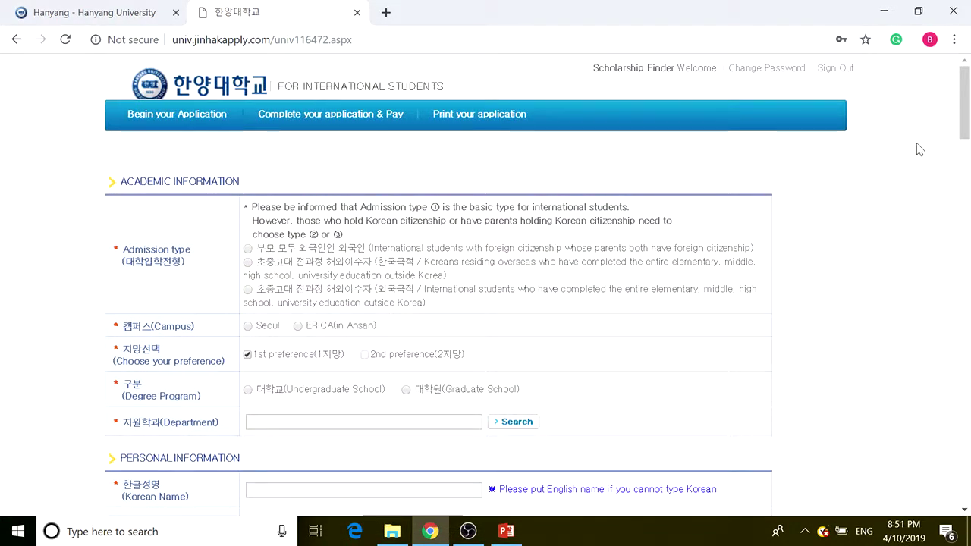